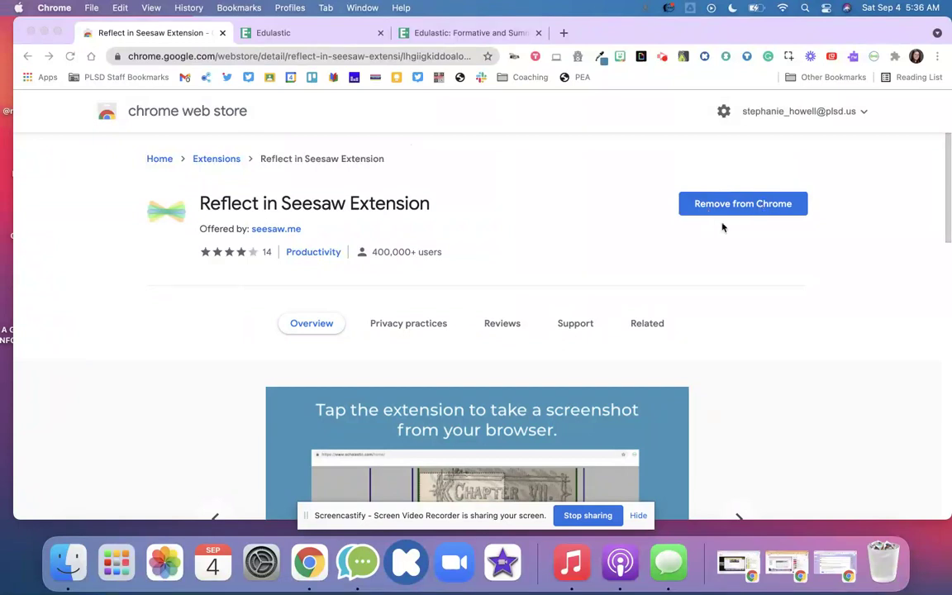
Review the Reflect in Seesaw Extension store page and skim through its introduction video.
scroll(423, 349, down, 1)
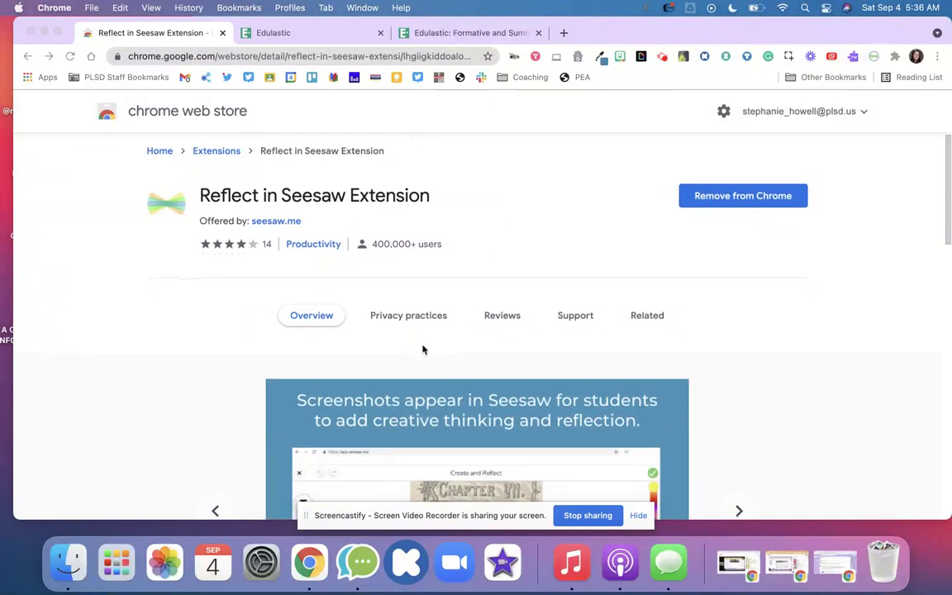
scroll(422, 349, down, 5)
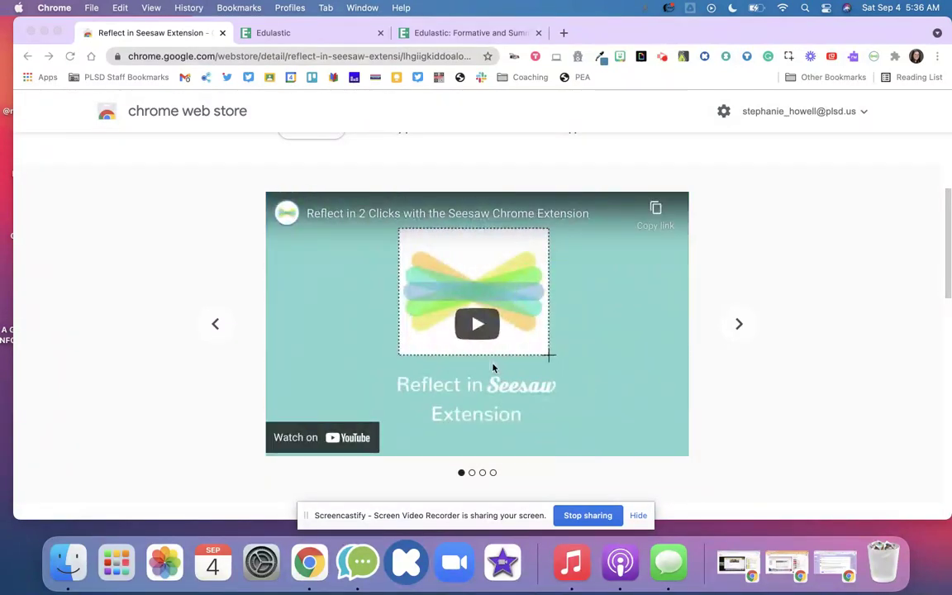
click(477, 325)
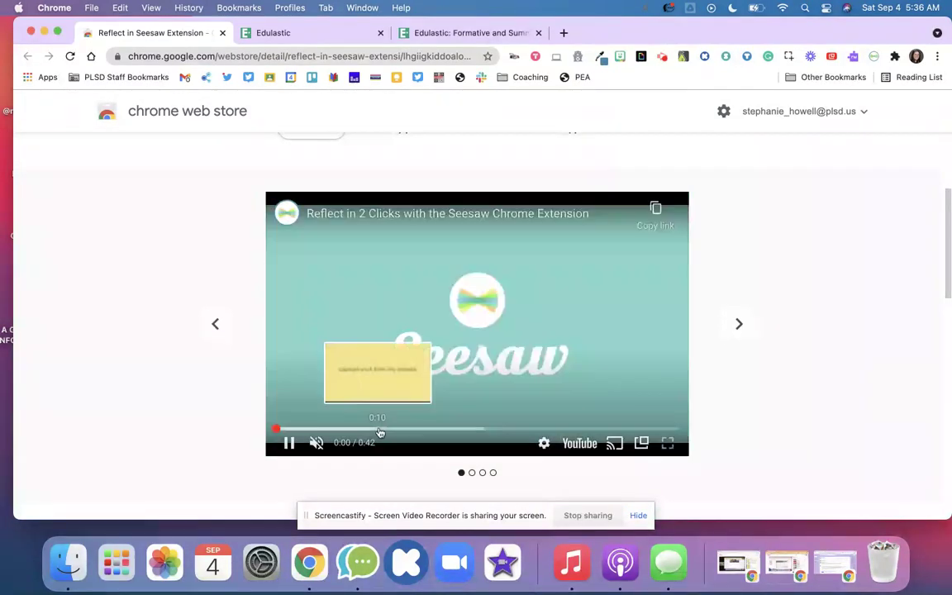
click(384, 429)
click(491, 428)
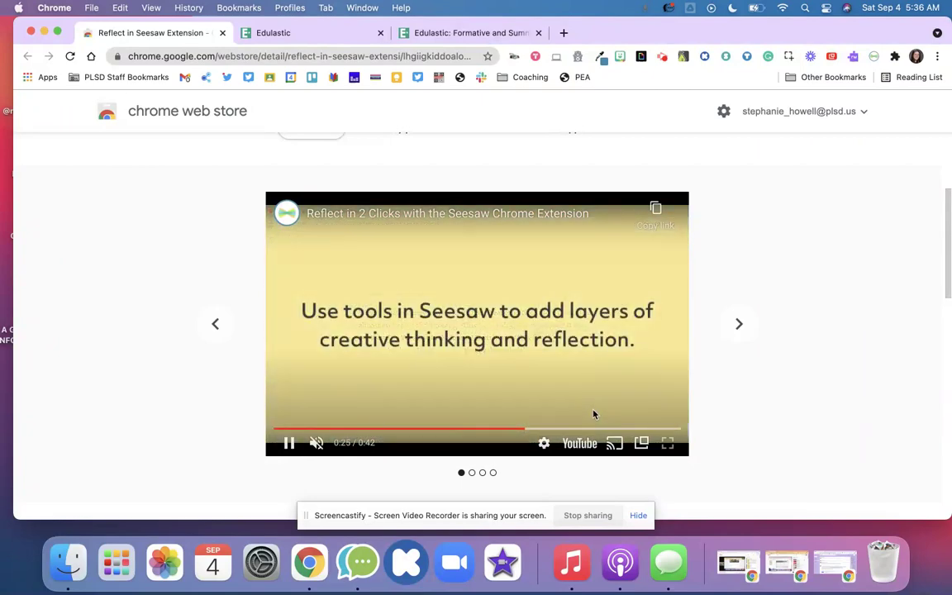
click(623, 429)
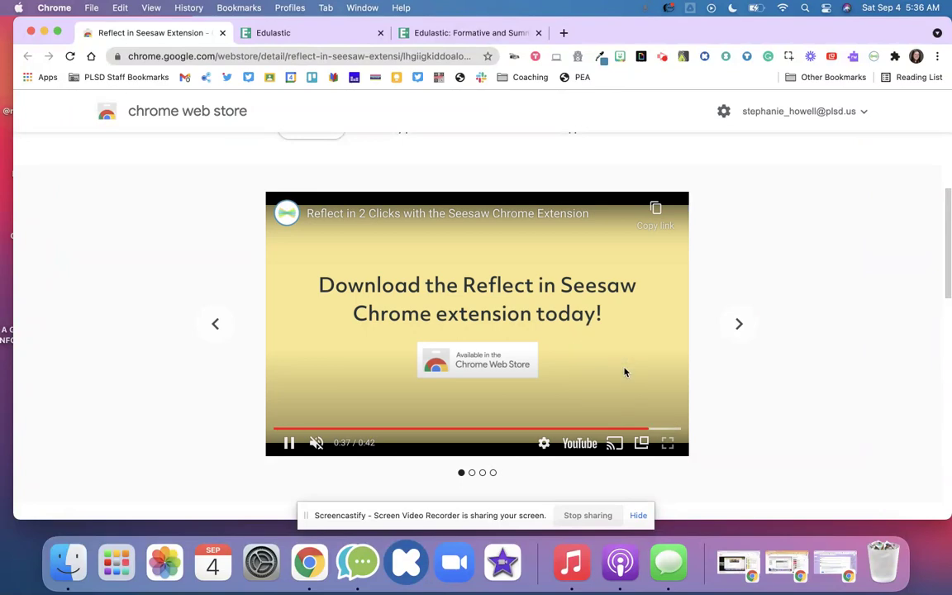
scroll(624, 374, up, 2)
scroll(614, 346, up, 2)
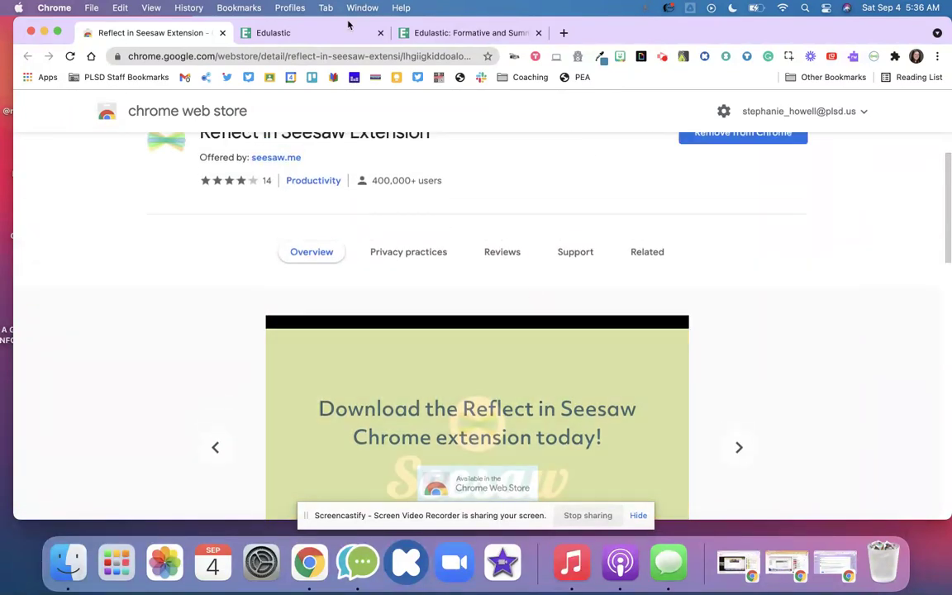
Examine the Release Scores option in the Edulastic math assignment's settings.
click(436, 34)
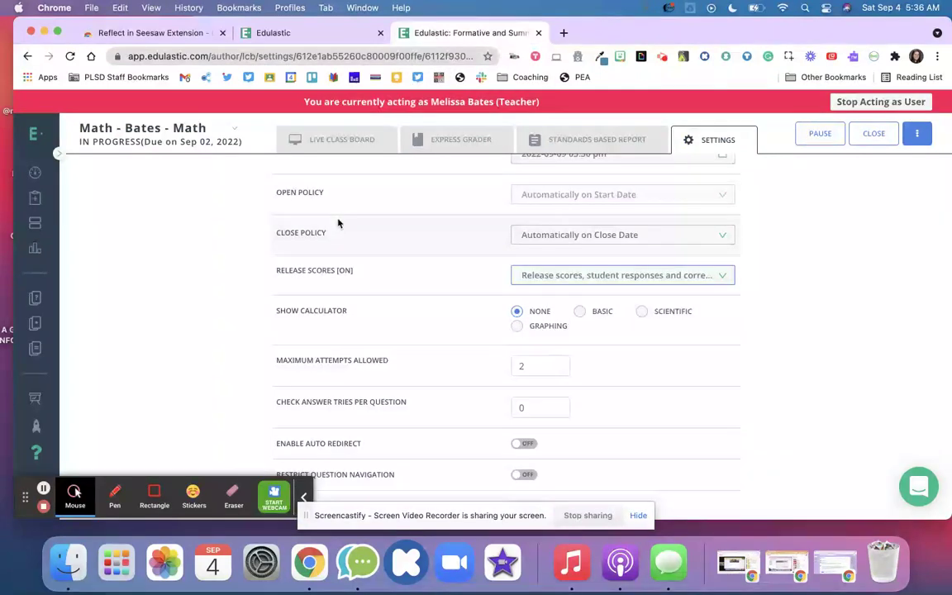
scroll(337, 221, up, 1)
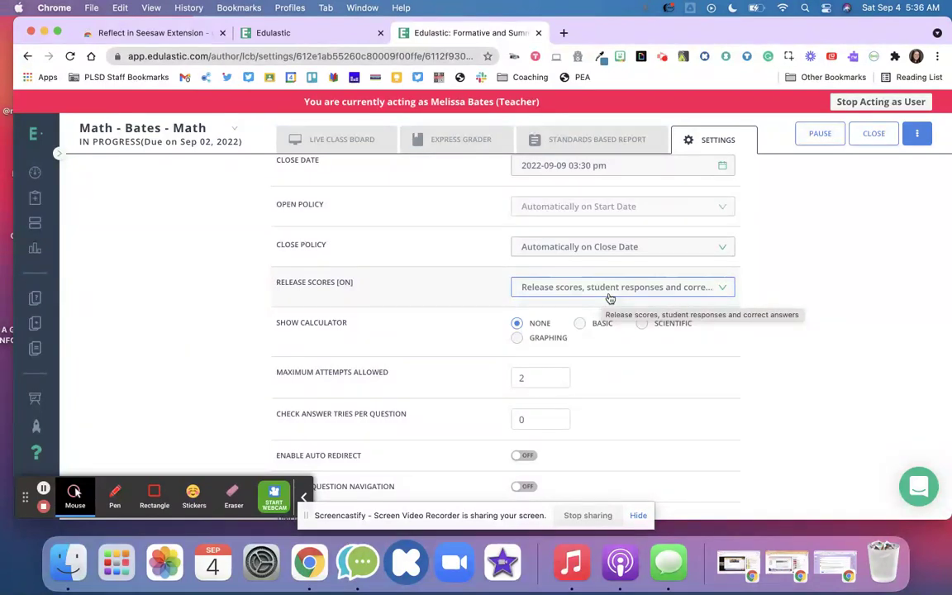
Review the student's answers to question 1 in Edulastic, along with its explanation and teacher feedback.
click(308, 35)
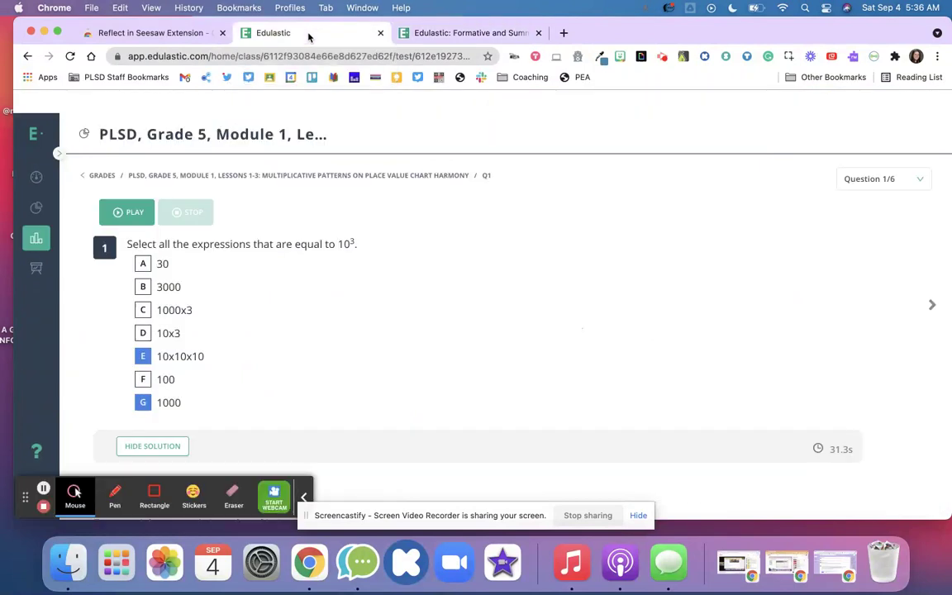
scroll(345, 215, down, 3)
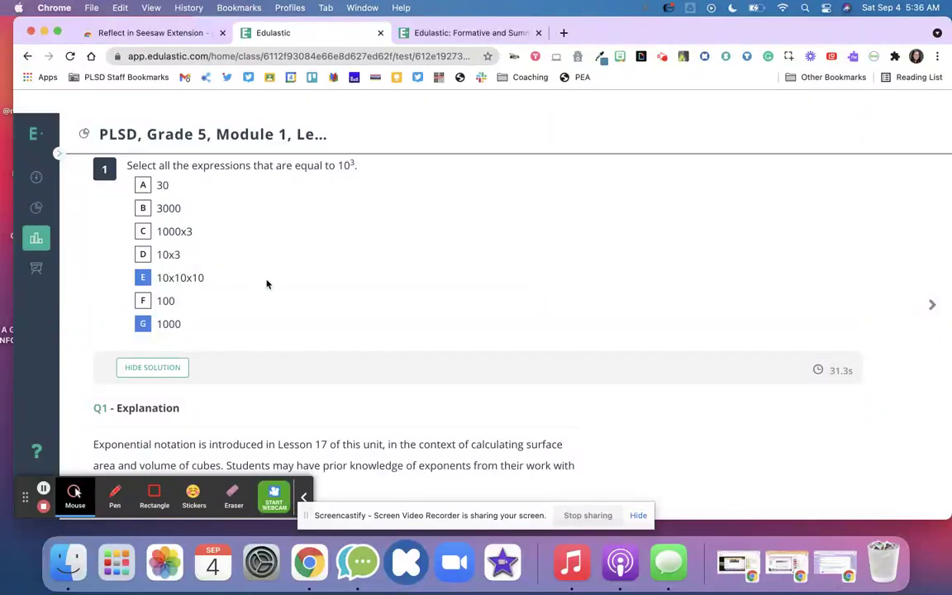
scroll(249, 399, down, 3)
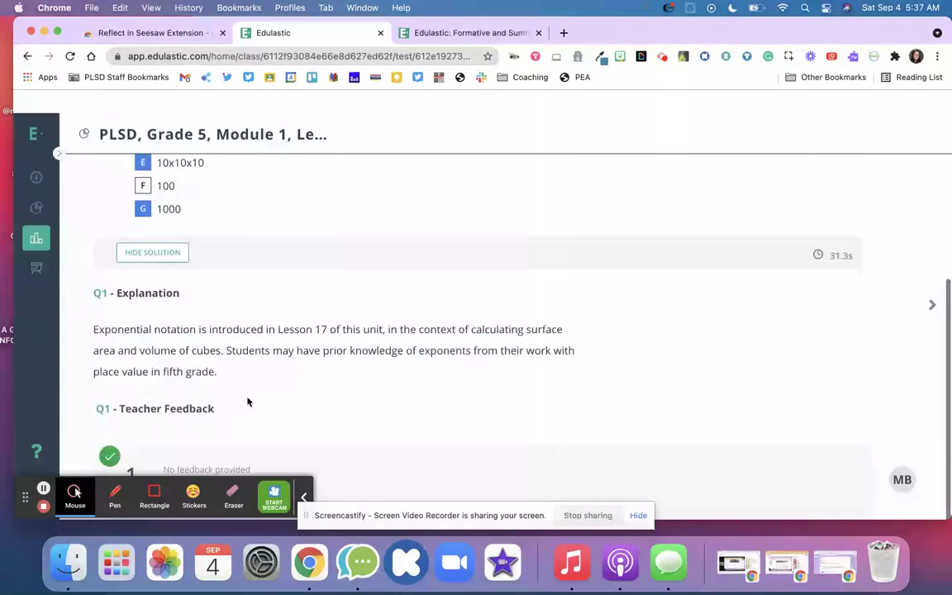
scroll(304, 382, down, 1)
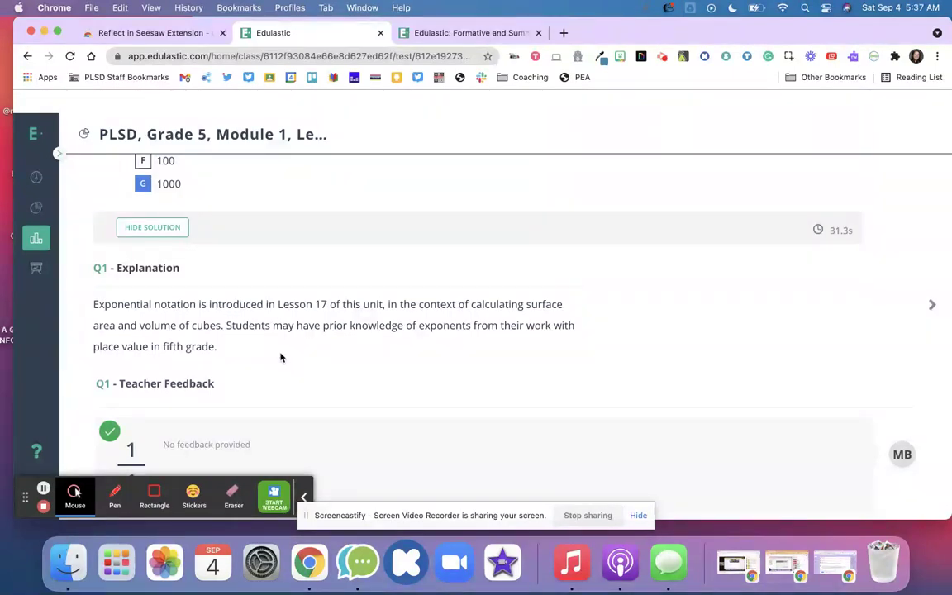
scroll(280, 357, up, 6)
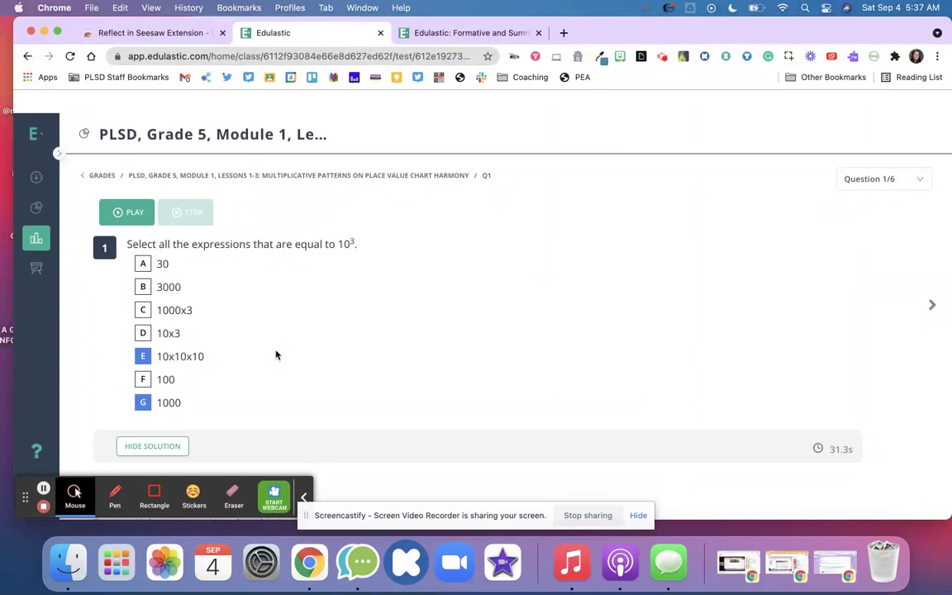
scroll(276, 355, down, 2)
scroll(344, 300, up, 2)
scroll(487, 318, down, 3)
scroll(486, 318, up, 3)
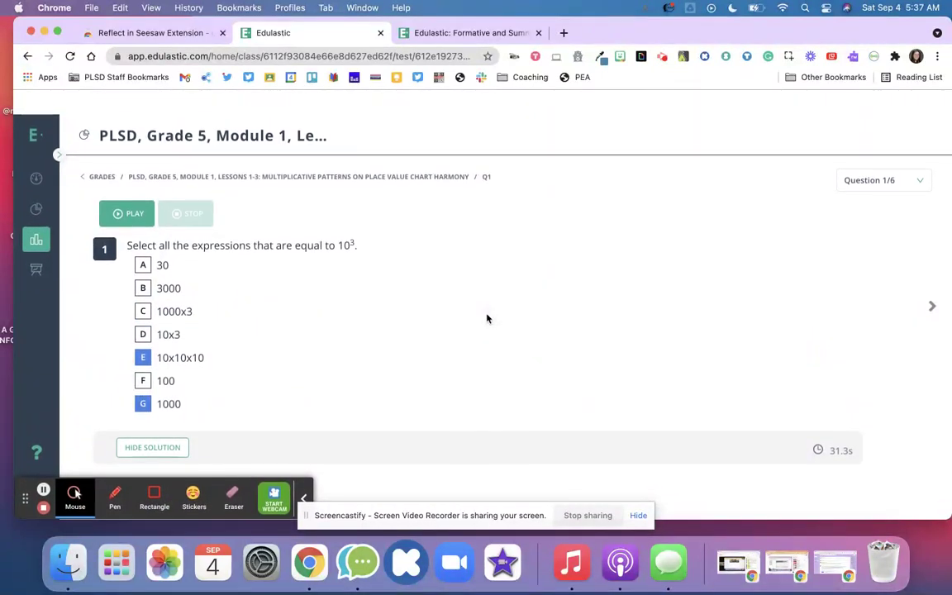
Capture question 1 with its answer choices as a selected area using the Seesaw extension.
click(873, 57)
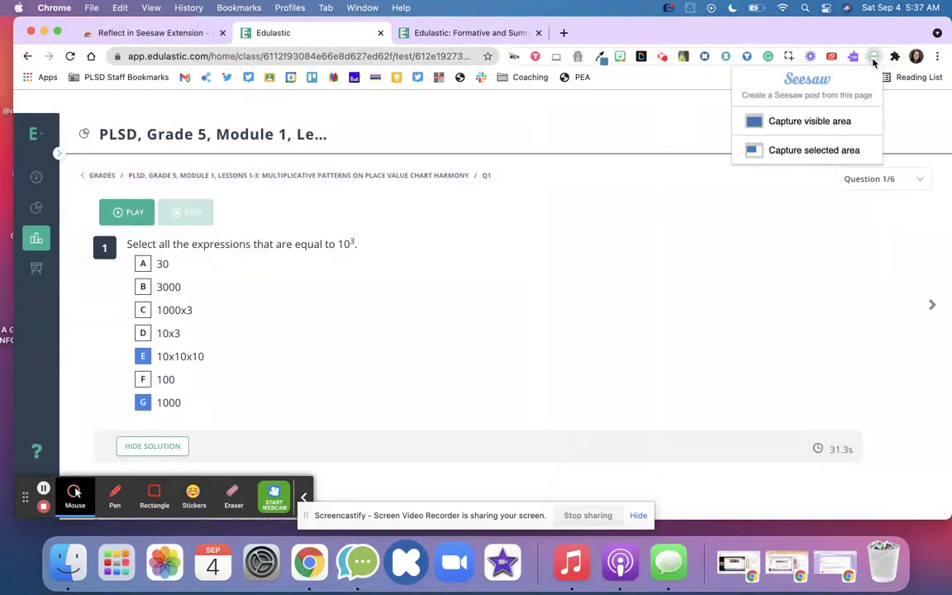
click(840, 151)
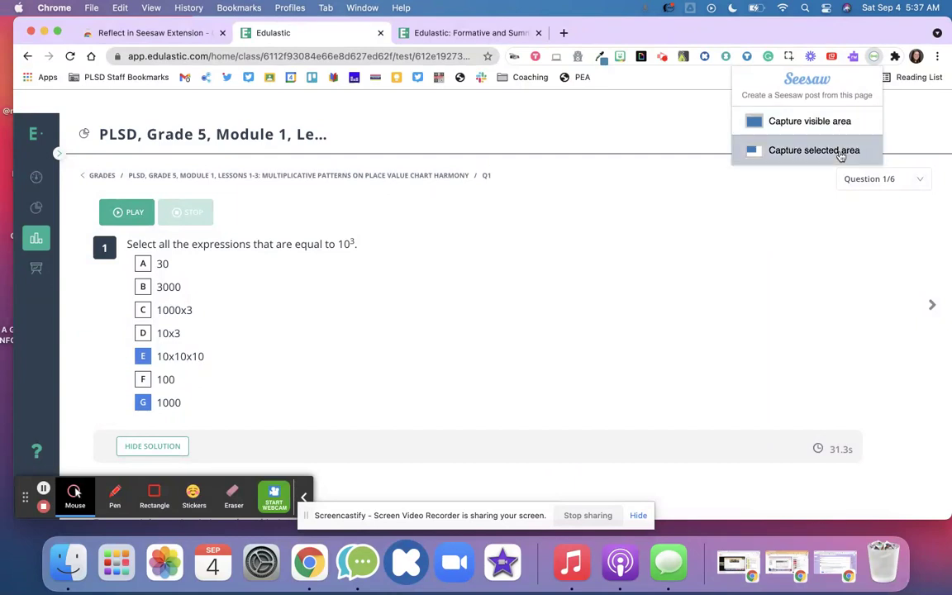
drag(73, 186, 887, 470)
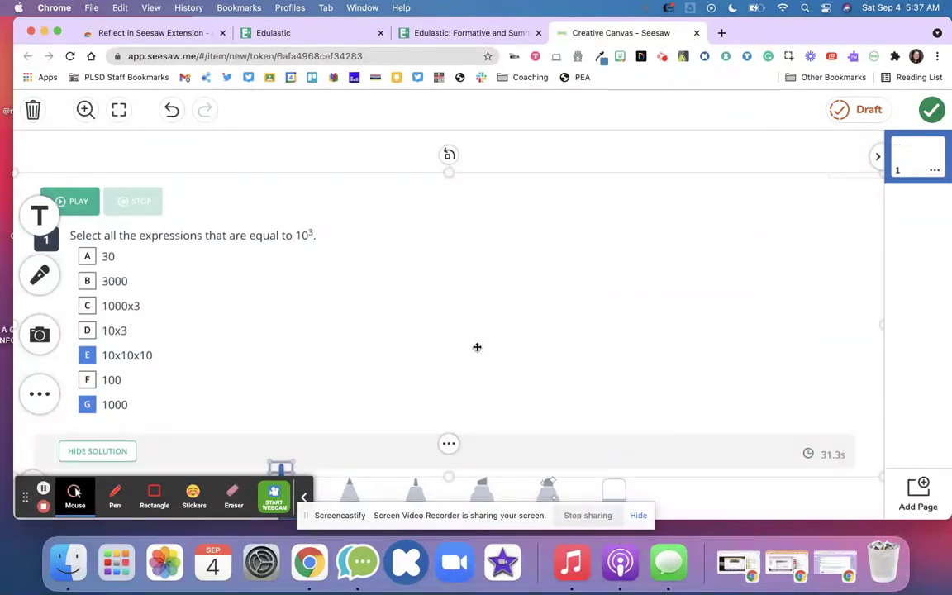
Handwrite 10x10x10 with the blue marker in the blank space beside the answer choices.
click(413, 480)
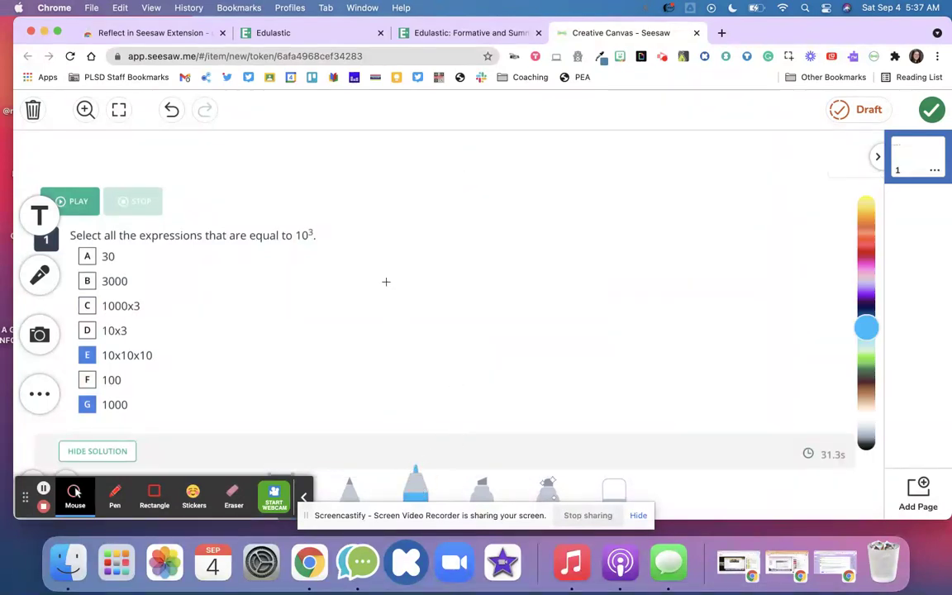
mouse_move(375, 251)
mouse_down()
mouse_move(375, 348)
mouse_move(418, 333)
mouse_move(424, 255)
mouse_move(402, 258)
mouse_move(501, 299)
mouse_up()
mouse_move(488, 257)
mouse_down()
mouse_move(469, 336)
mouse_move(505, 258)
mouse_move(524, 305)
mouse_move(563, 260)
mouse_move(537, 260)
mouse_move(662, 294)
mouse_up()
drag(641, 250, 638, 315)
click(665, 246)
drag(672, 255, 701, 288)
mouse_move(724, 219)
mouse_down()
mouse_move(715, 223)
mouse_move(754, 250)
mouse_move(729, 222)
mouse_up()
Add a text label reading "Hello" above the handwriting and record about 10 seconds of narration on the canvas.
click(39, 215)
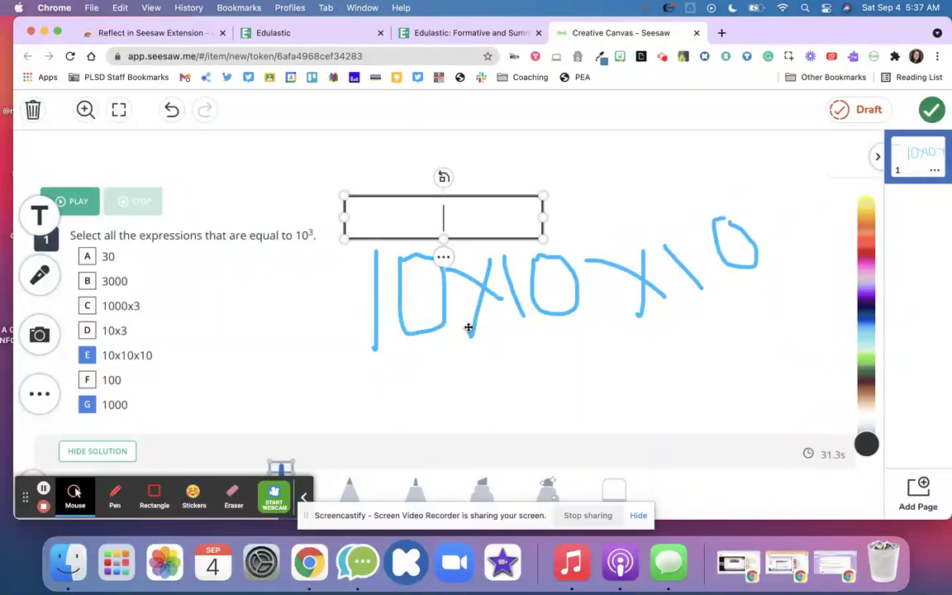
text(Hello)
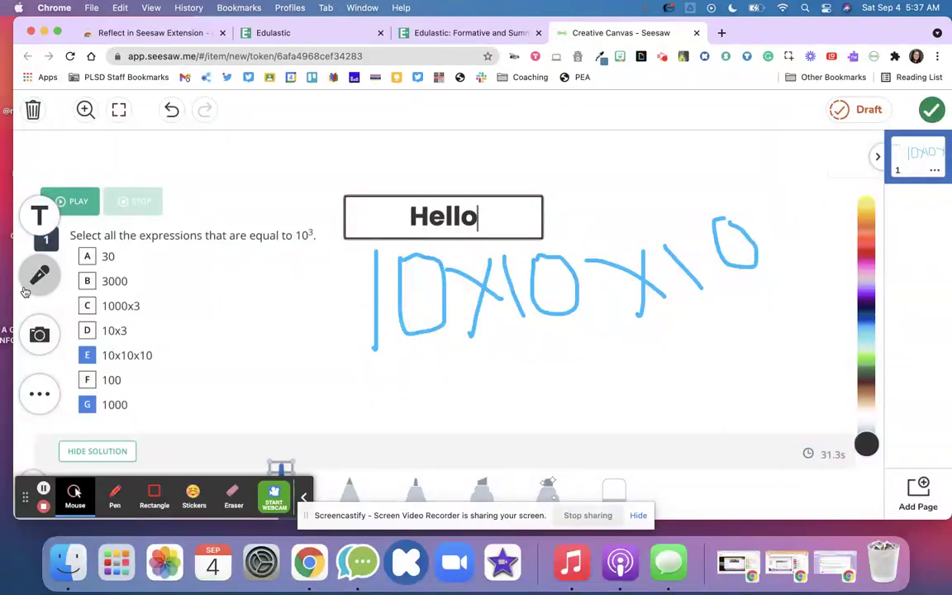
click(38, 276)
click(493, 404)
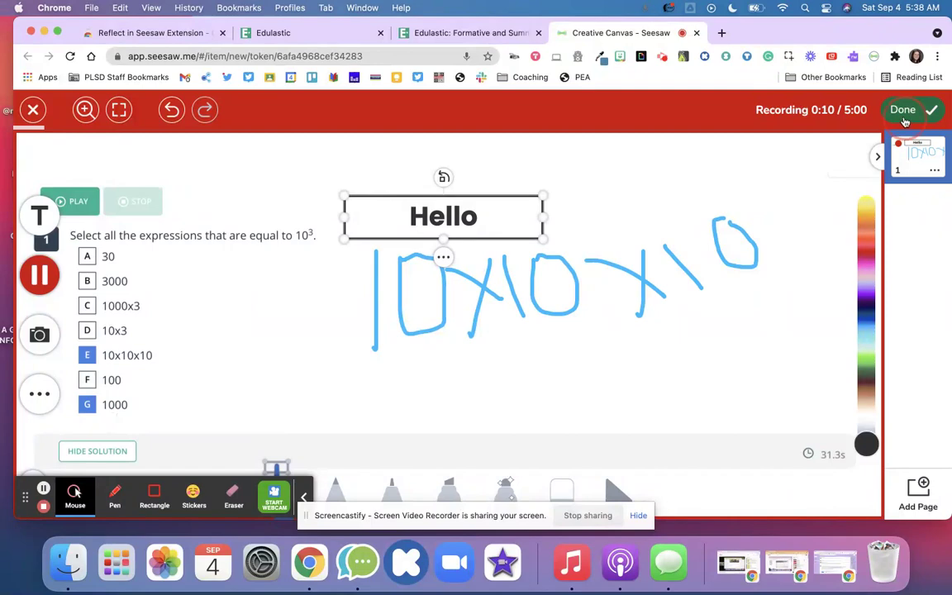
click(818, 109)
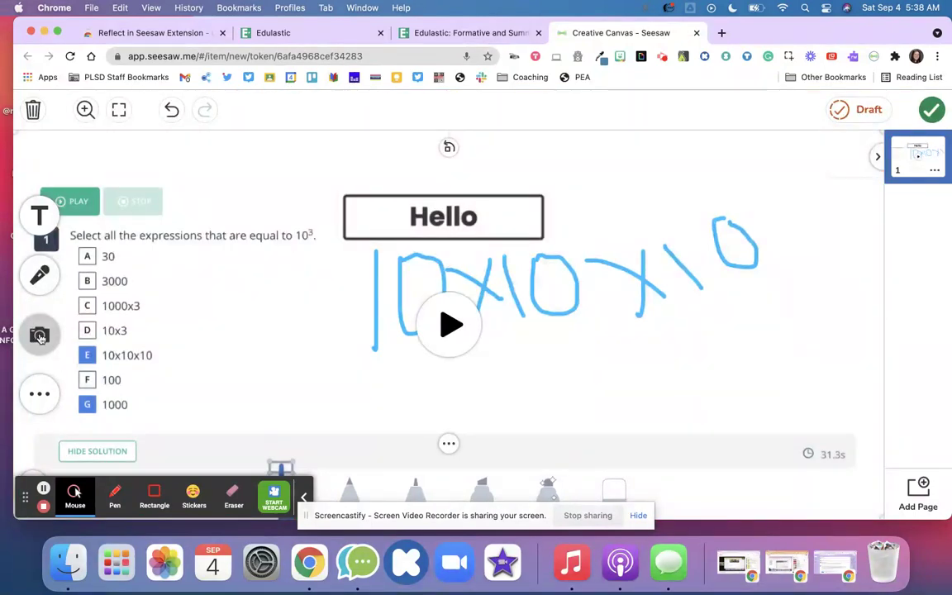
Insert a blue arrow shape pointing to the right on the canvas.
click(42, 395)
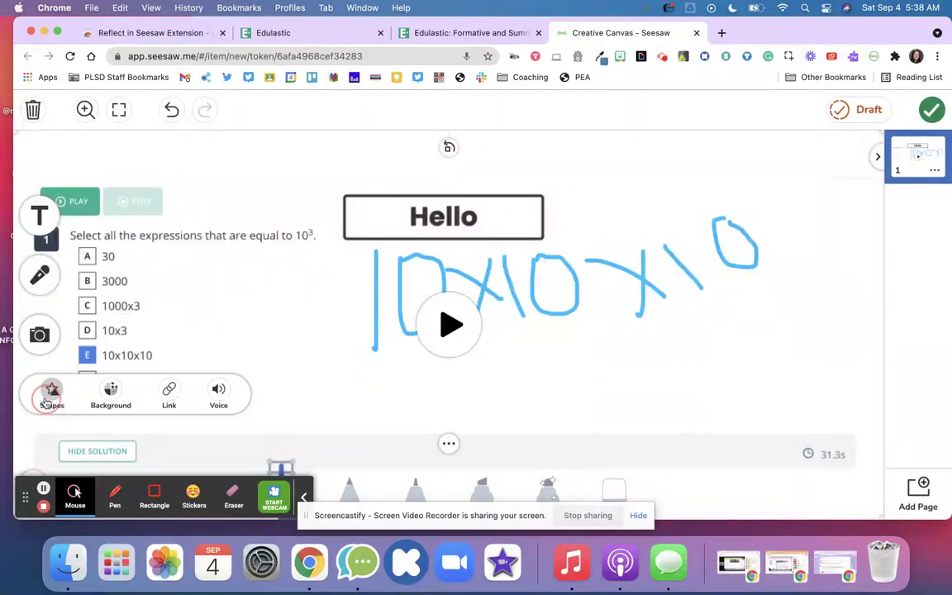
click(47, 393)
click(154, 382)
click(264, 323)
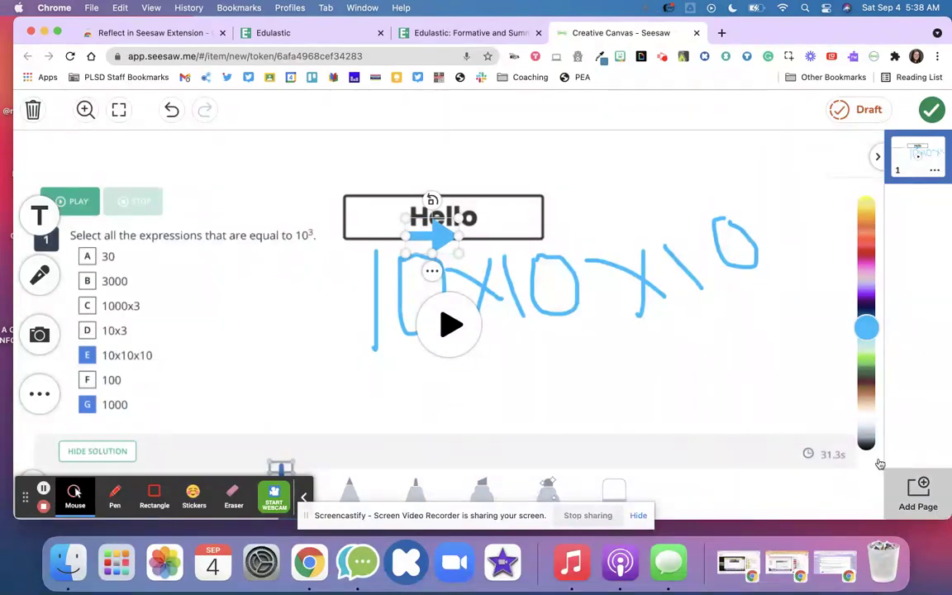
Add a second page and fill it with a Seesaw visible-area capture of Edulastic's question 1 explanation and teacher feedback.
click(919, 494)
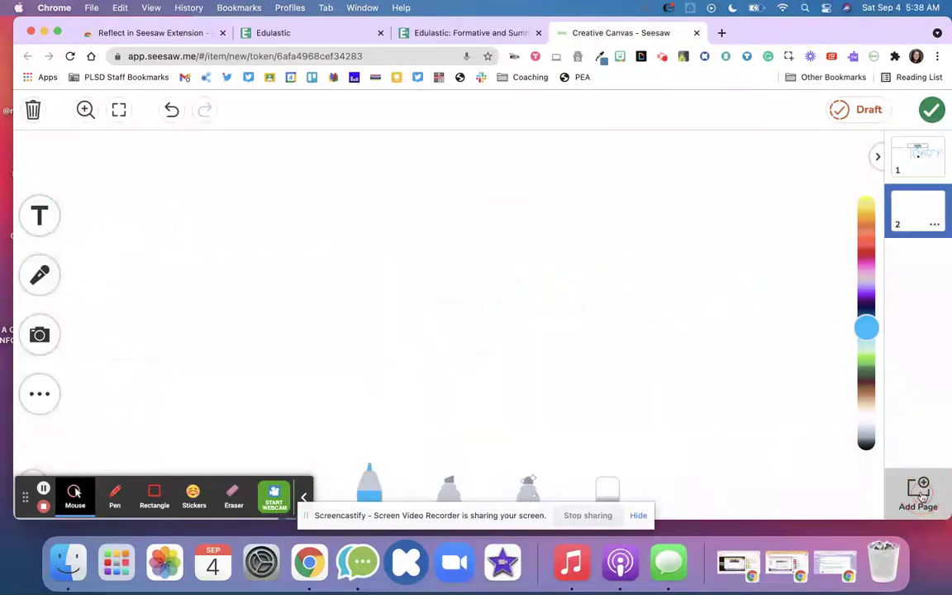
click(351, 33)
scroll(397, 278, down, 5)
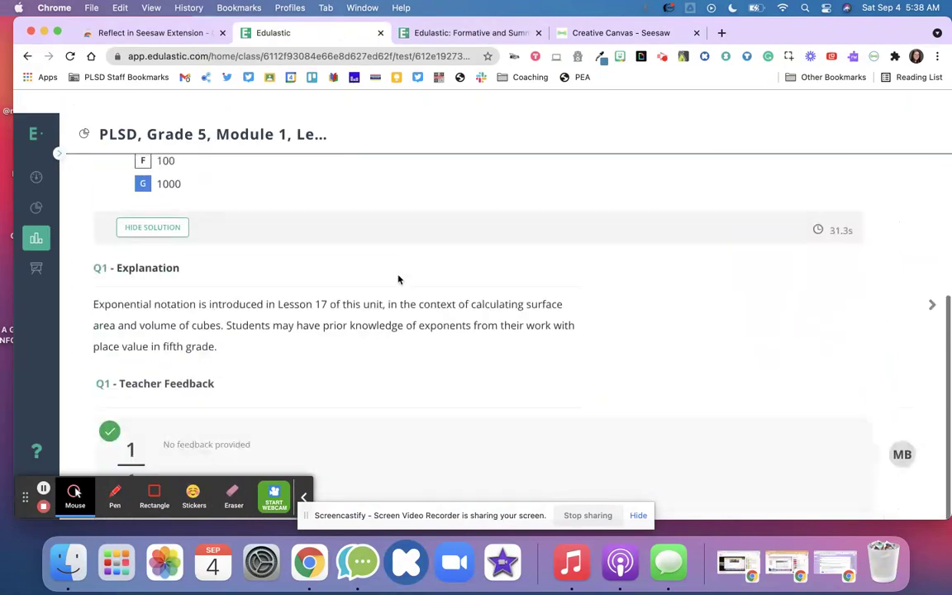
click(873, 56)
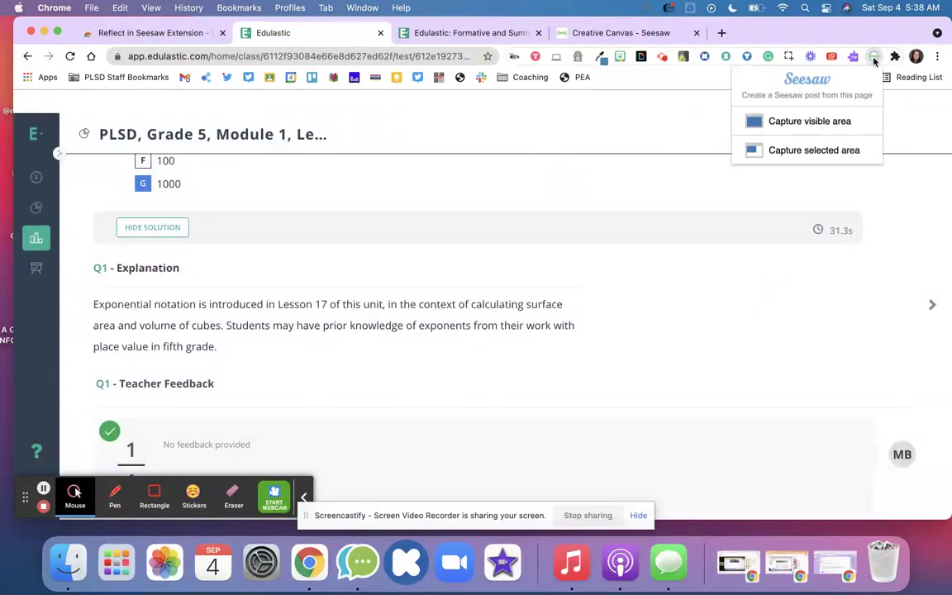
click(811, 122)
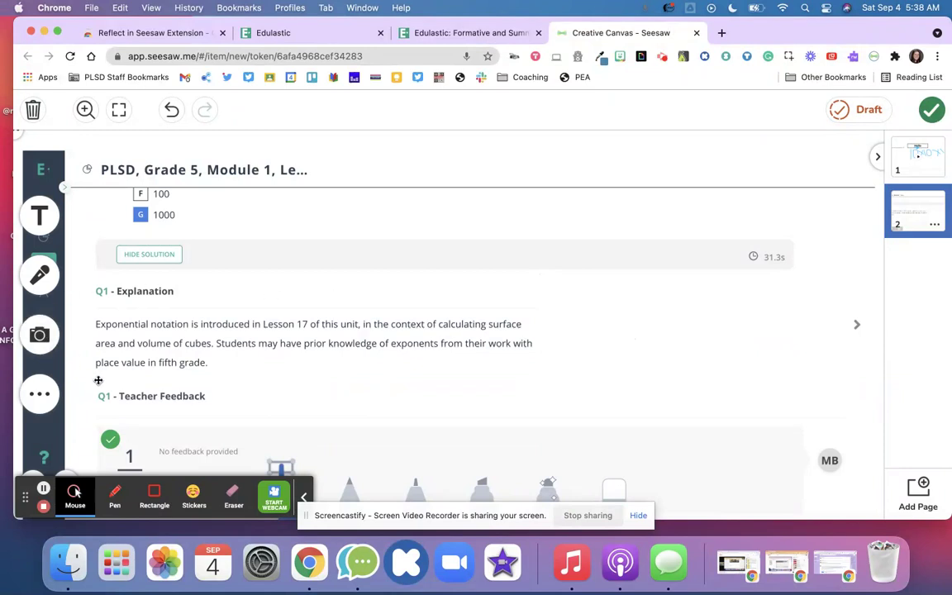
Draw a freehand pencil curve across the second page and underline the first line of the explanation.
click(350, 488)
mouse_move(362, 403)
mouse_down()
mouse_move(531, 343)
mouse_move(556, 259)
mouse_move(504, 272)
mouse_up()
mouse_move(96, 329)
mouse_down()
mouse_move(283, 351)
mouse_move(342, 324)
mouse_move(272, 305)
mouse_move(320, 329)
mouse_up()
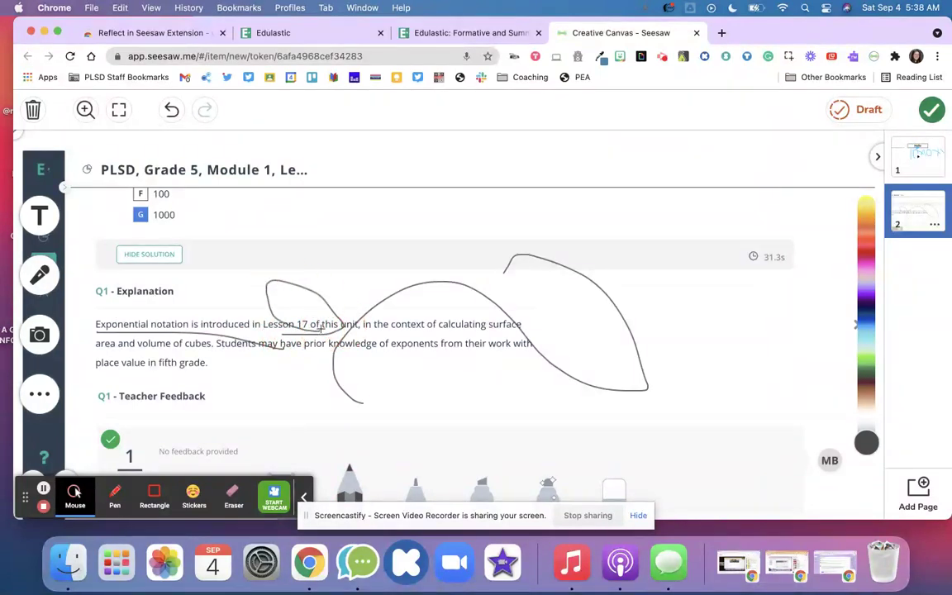